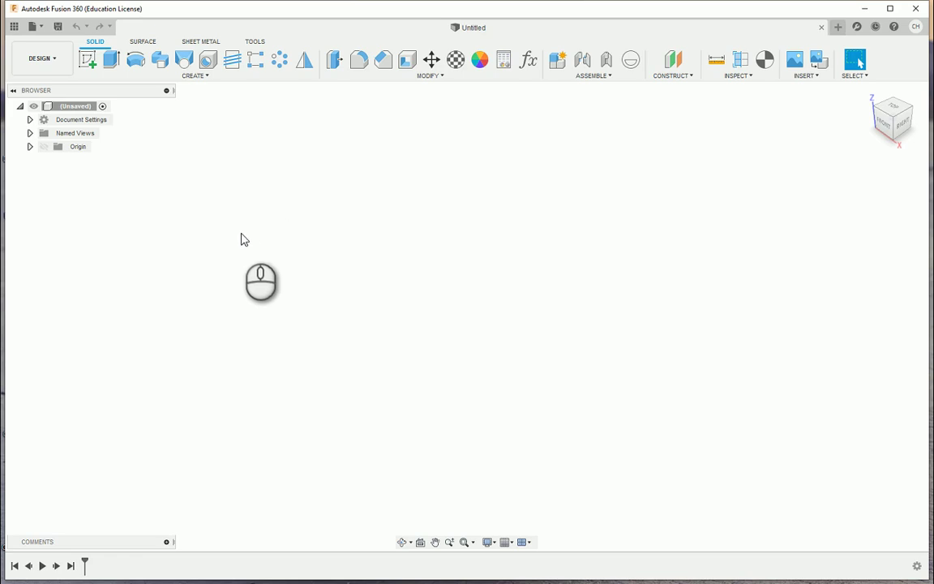
Step: Look through the File commands, then start and close a new Untitled(1) design
{"action": "left_click", "coordinate": [40, 27]}
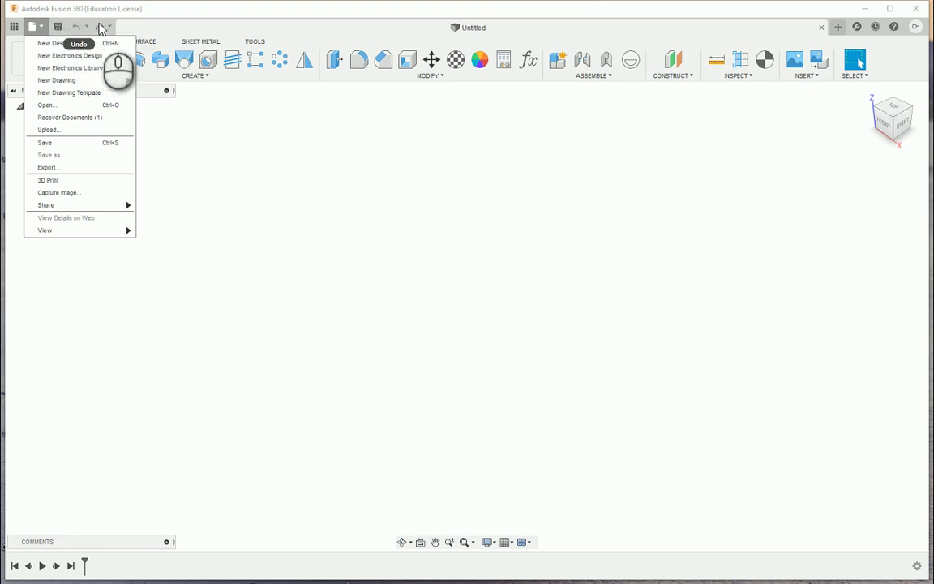
{"action": "left_click", "coordinate": [303, 144]}
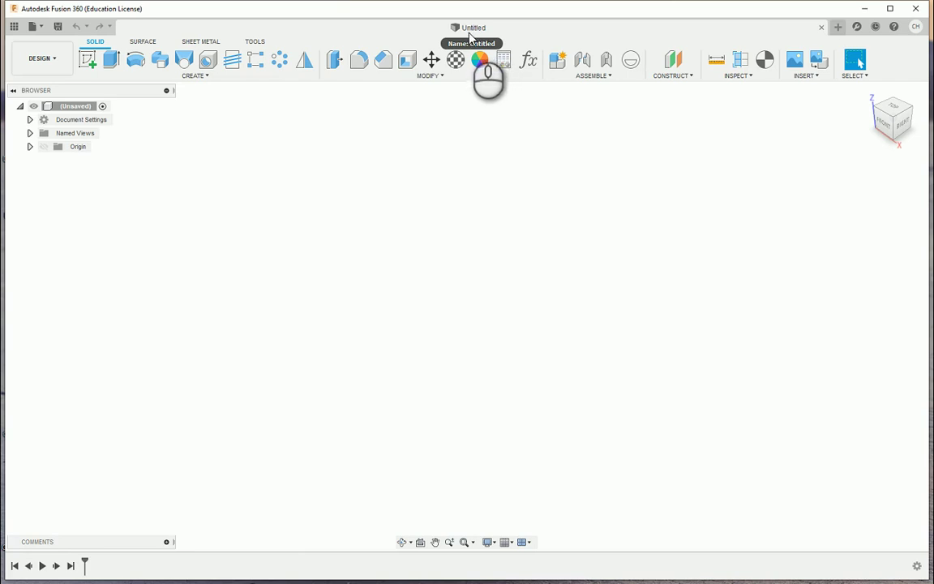
{"action": "left_click", "coordinate": [838, 27]}
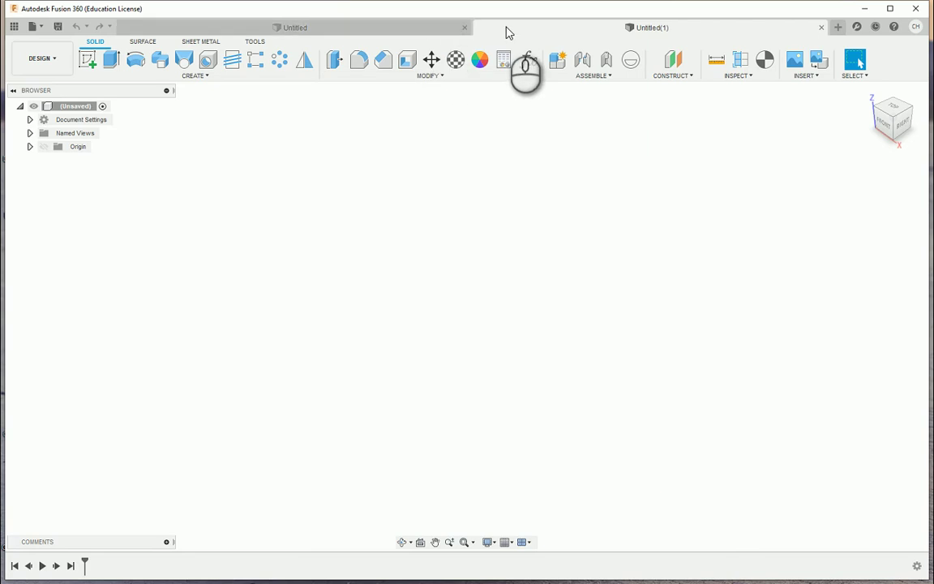
{"action": "left_click", "coordinate": [820, 27]}
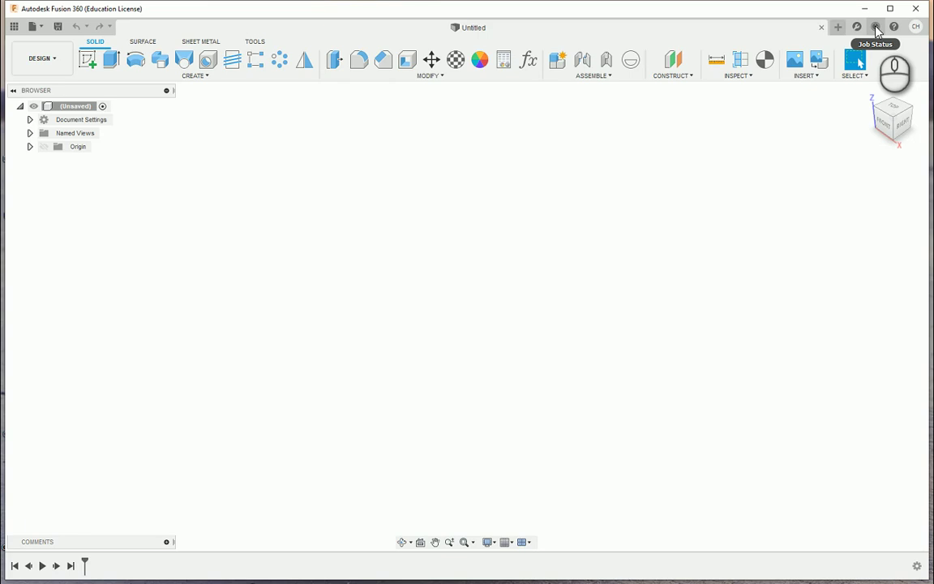
Step: Open and close the Help and Account options in the top-right corner
{"action": "left_click", "coordinate": [895, 27]}
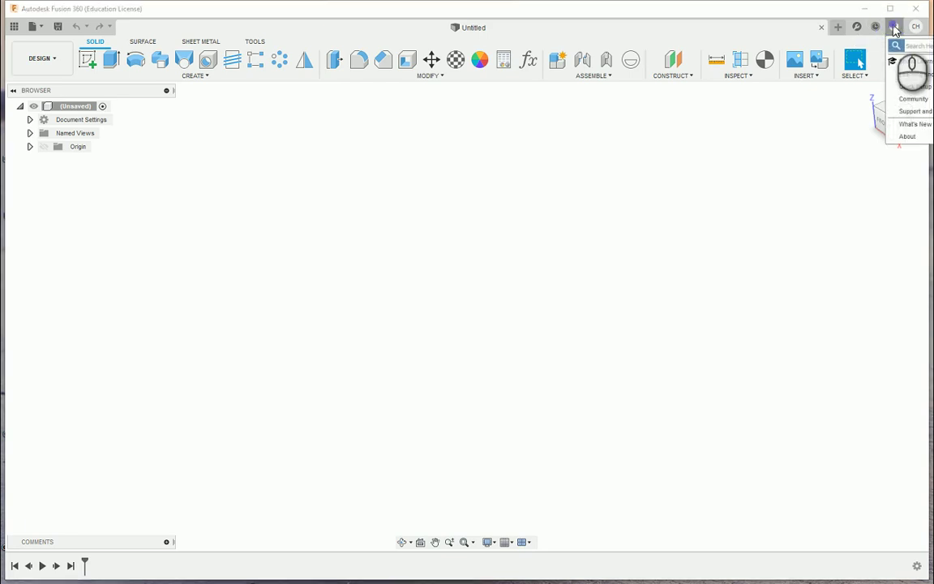
{"action": "left_click", "coordinate": [895, 27]}
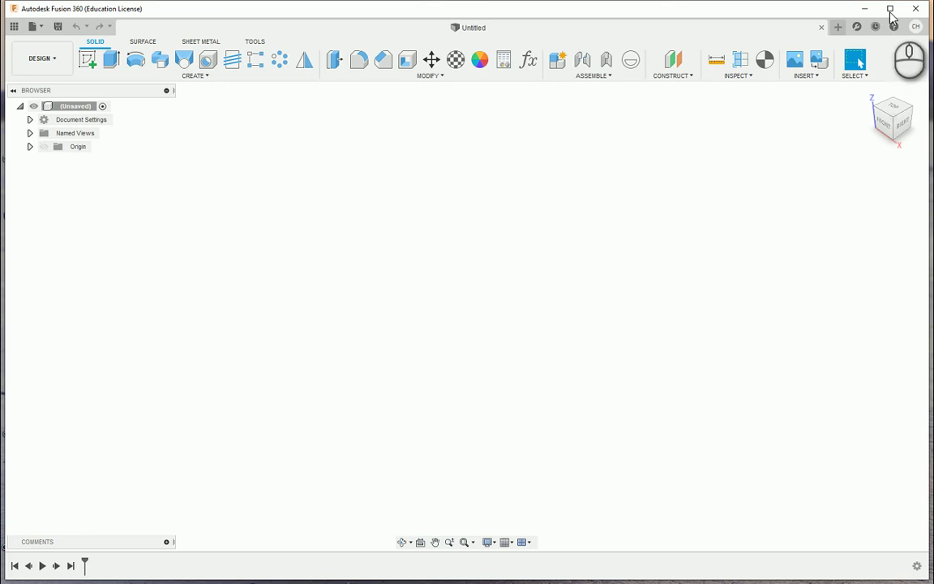
{"action": "left_click", "coordinate": [915, 28]}
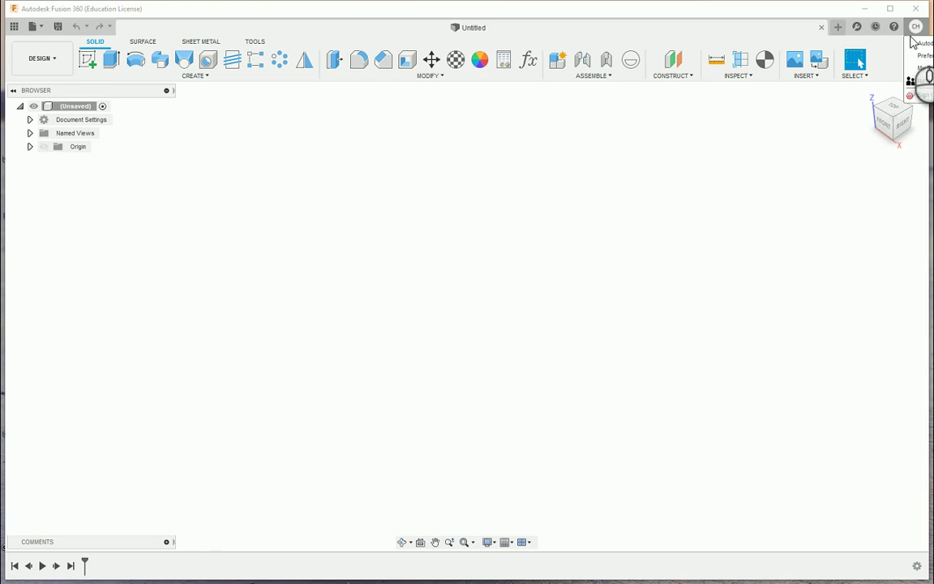
{"action": "left_click", "coordinate": [914, 34]}
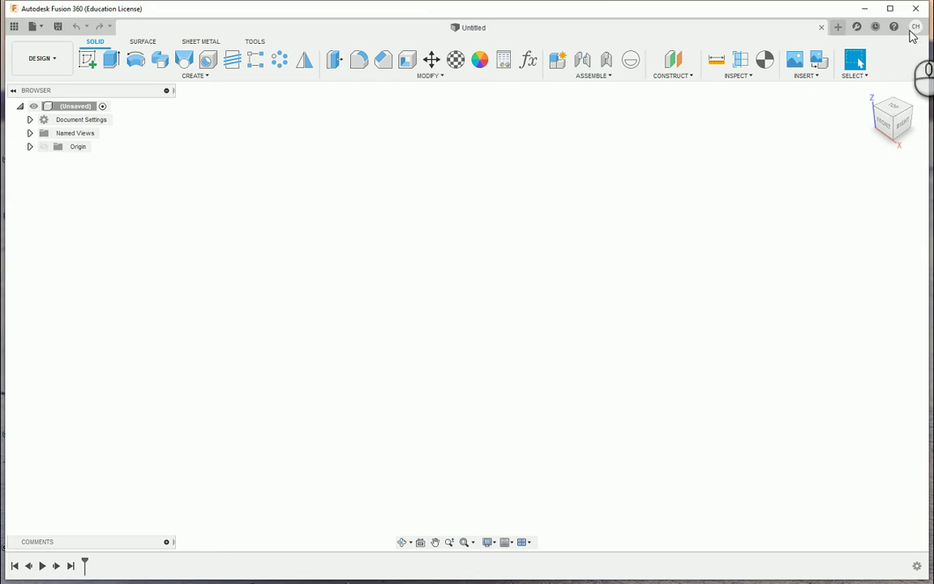
Step: Show the data panel, scroll its project list, then hide it again
{"action": "left_click", "coordinate": [13, 27]}
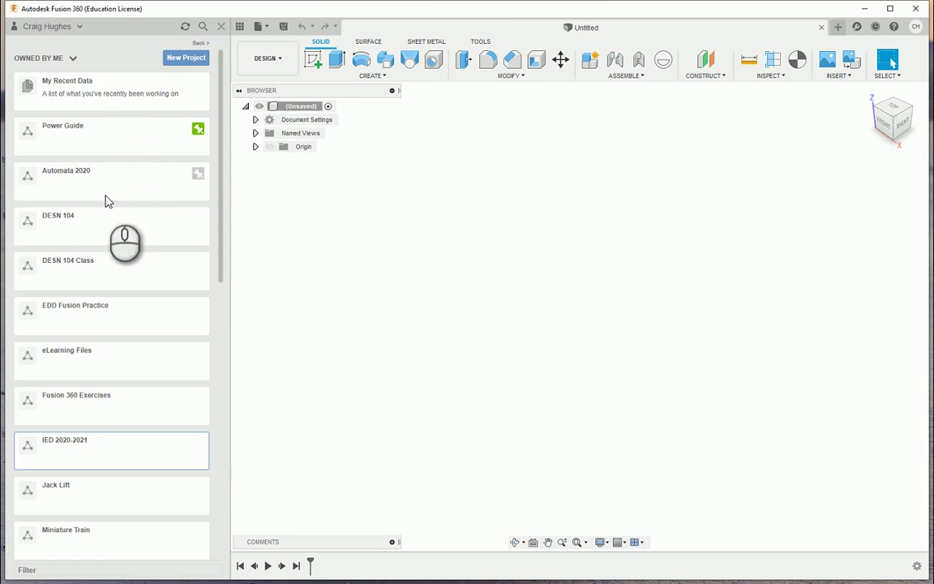
{"action": "scroll", "coordinate": [104, 200], "scroll_direction": "down", "scroll_amount": 3}
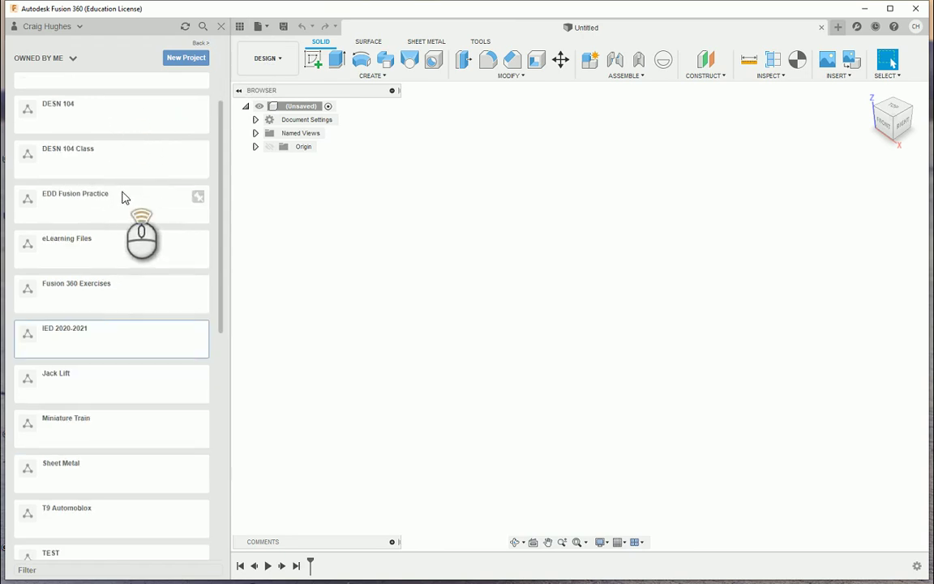
{"action": "scroll", "coordinate": [123, 197], "scroll_direction": "up", "scroll_amount": 3}
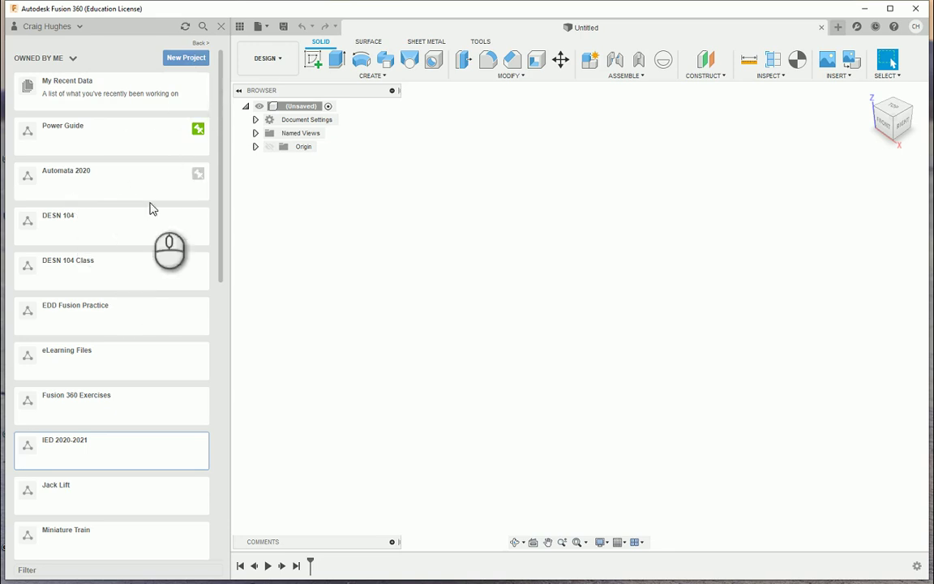
{"action": "left_click", "coordinate": [219, 27]}
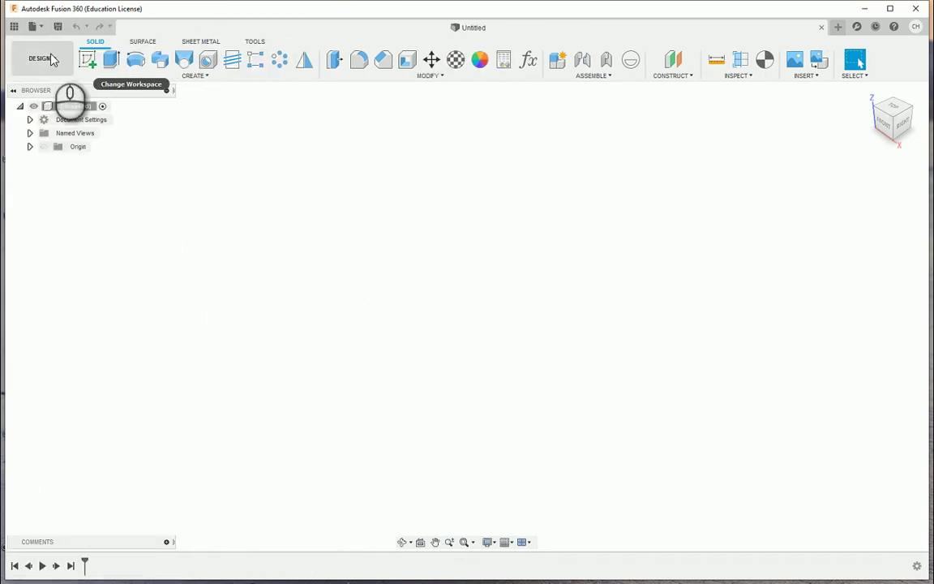
Step: Browse the workspace list twice without switching, staying in Design
{"action": "left_click", "coordinate": [42, 58]}
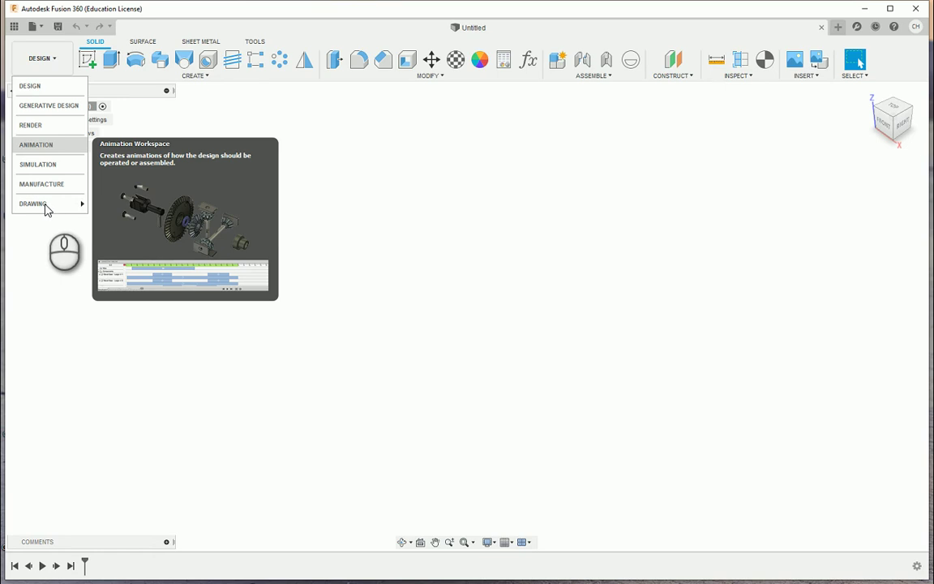
{"action": "left_click", "coordinate": [42, 47]}
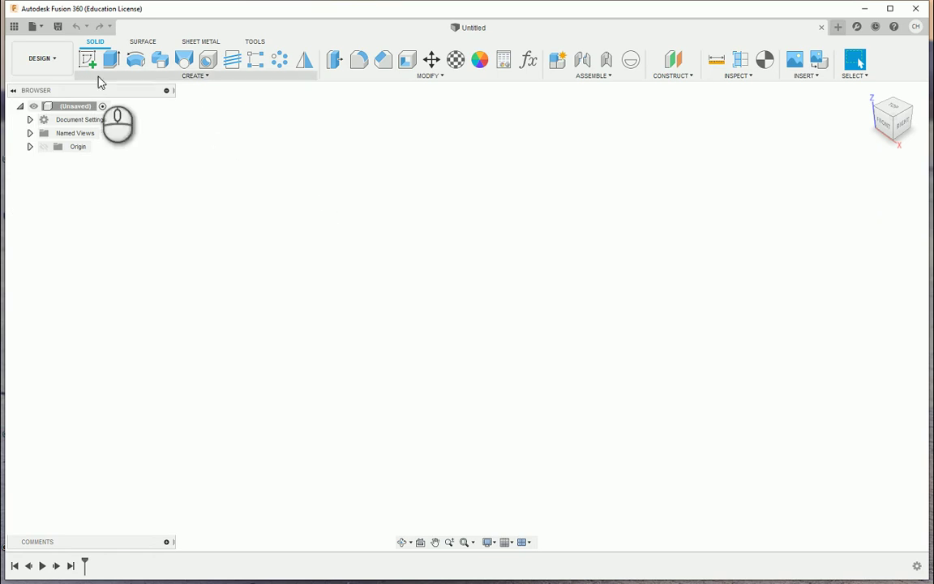
{"action": "left_click", "coordinate": [49, 61]}
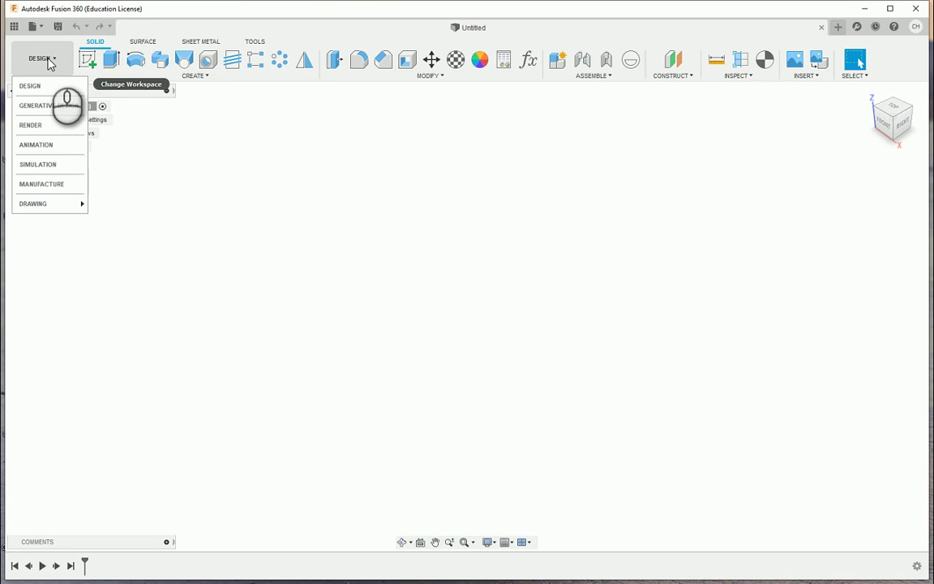
{"action": "left_click", "coordinate": [206, 133]}
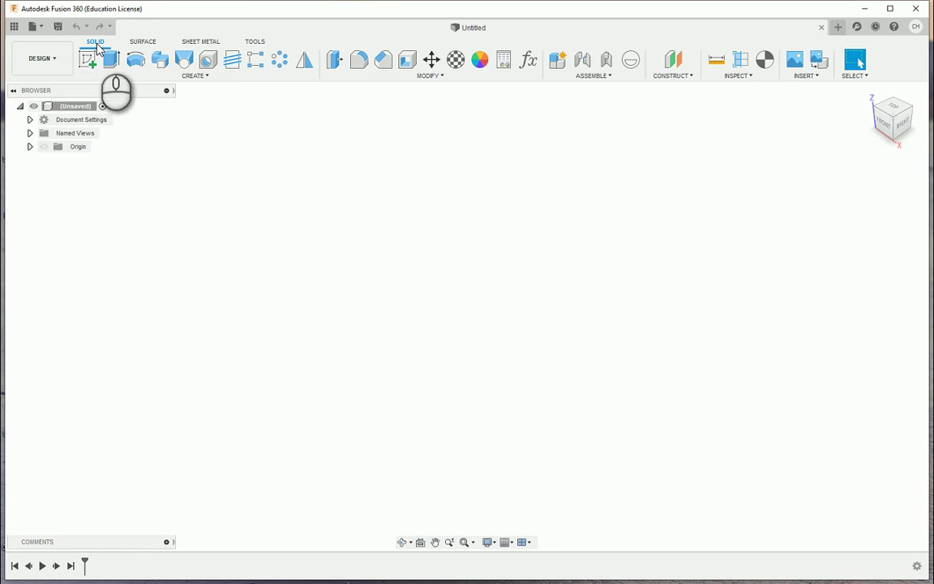
Step: Preview the Surface, Sheet Metal and Utilities toolbar tabs, then return to Solid
{"action": "left_click", "coordinate": [143, 42]}
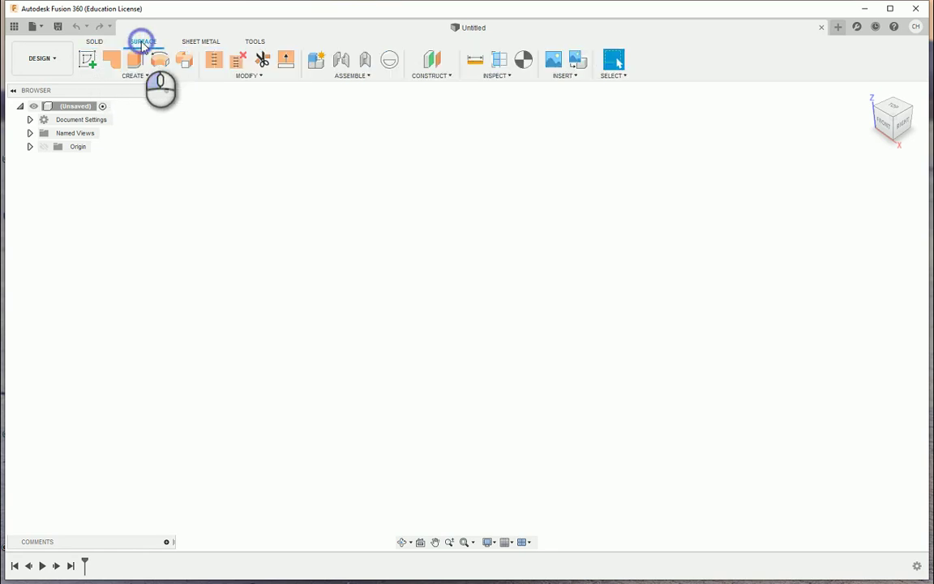
{"action": "left_click", "coordinate": [195, 43]}
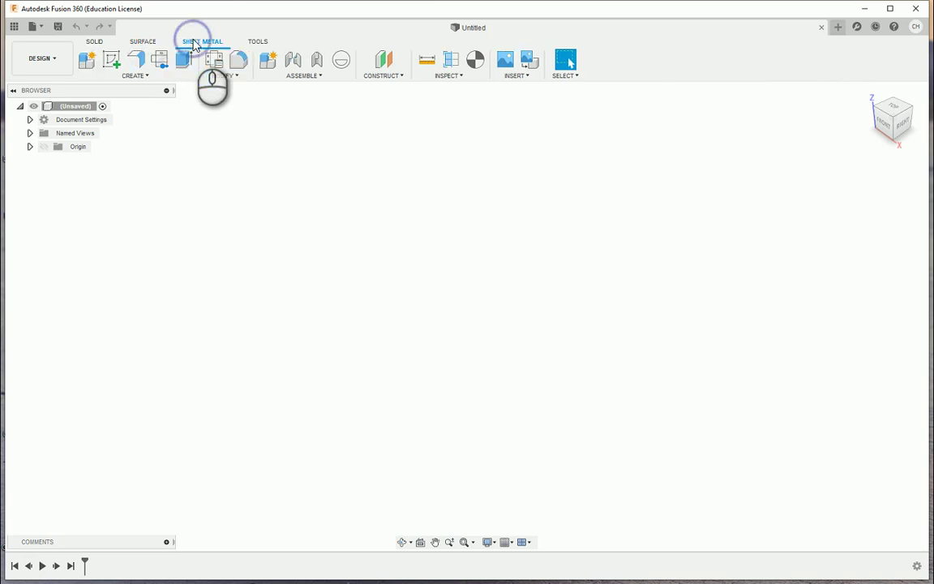
{"action": "left_click", "coordinate": [256, 42]}
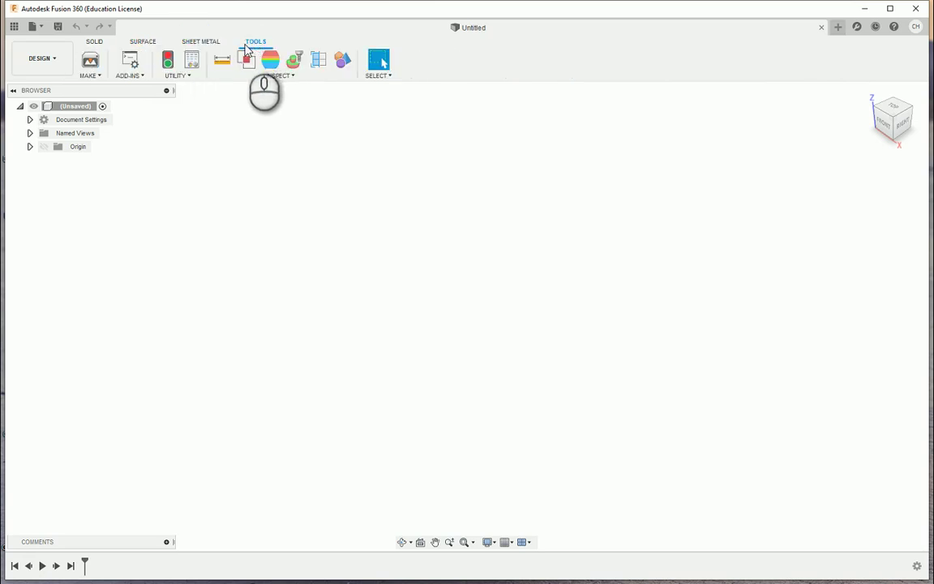
{"action": "left_click", "coordinate": [92, 43]}
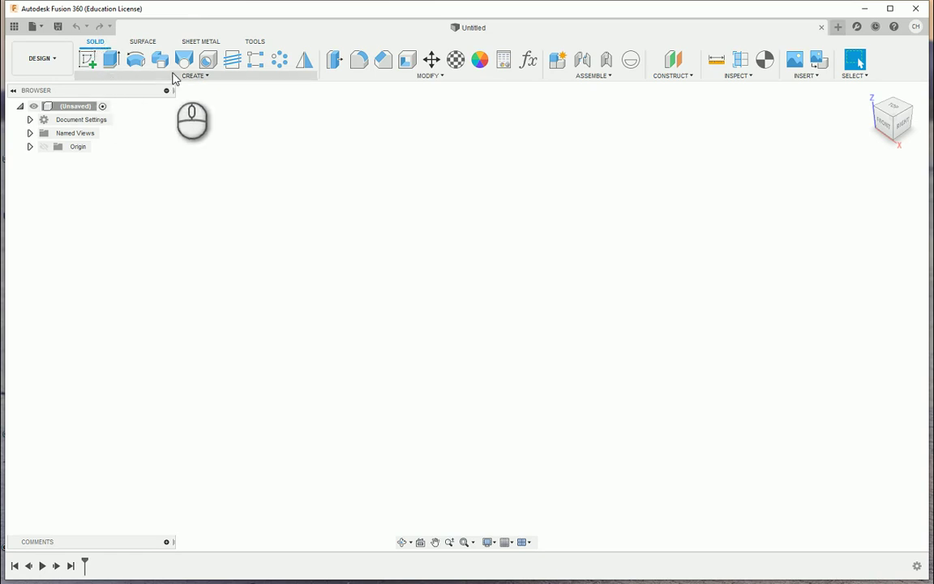
Step: Review the Create and Modify command lists in the ribbon
{"action": "left_click", "coordinate": [201, 78]}
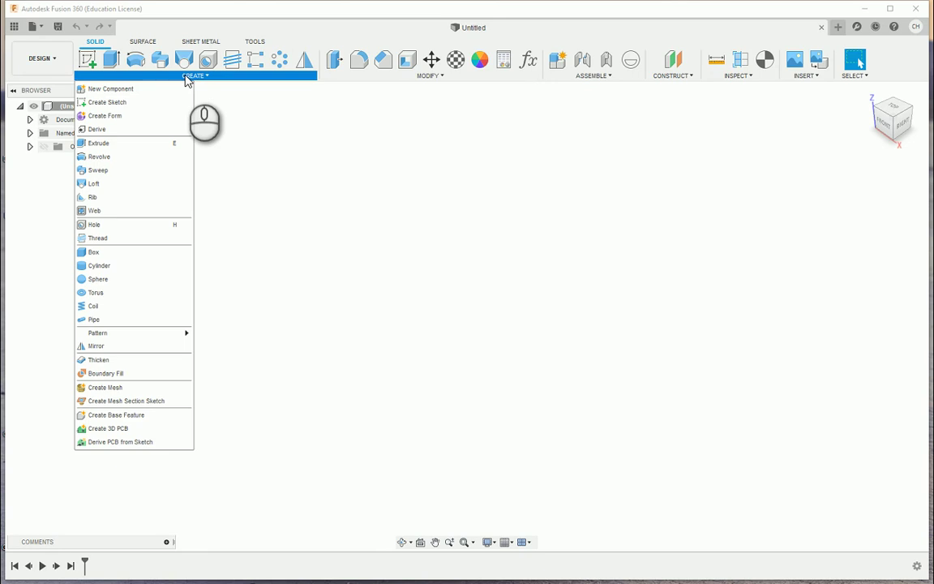
{"action": "left_click", "coordinate": [186, 79]}
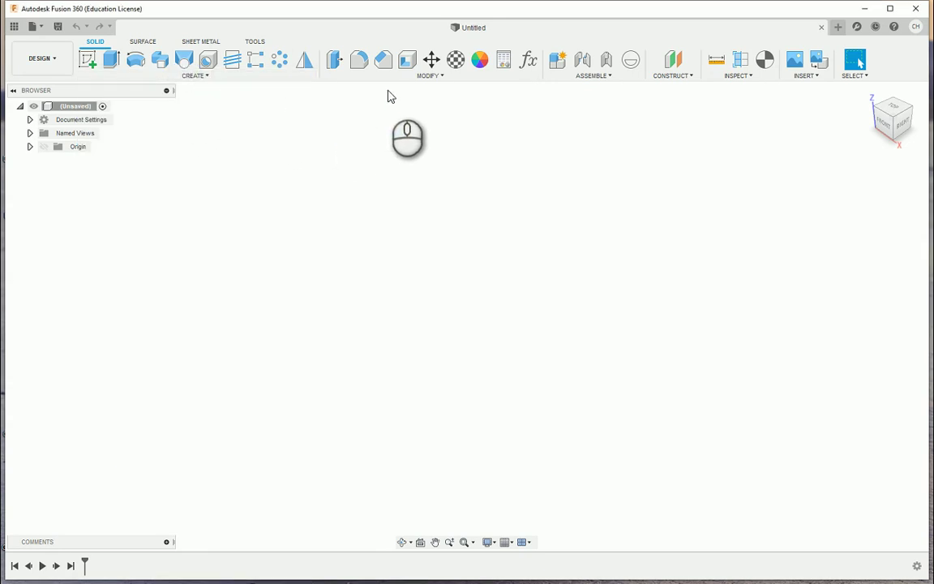
{"action": "left_click", "coordinate": [413, 79]}
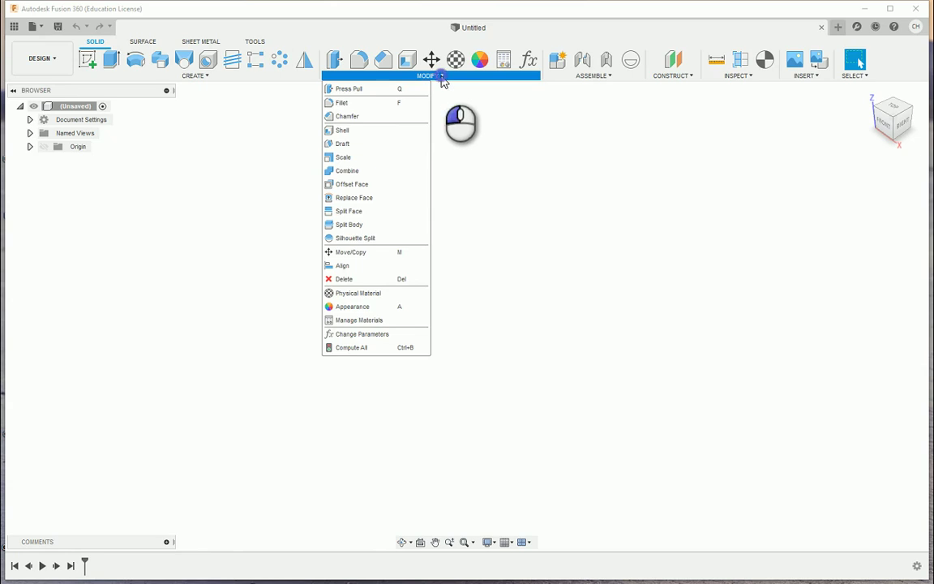
{"action": "left_click", "coordinate": [443, 81]}
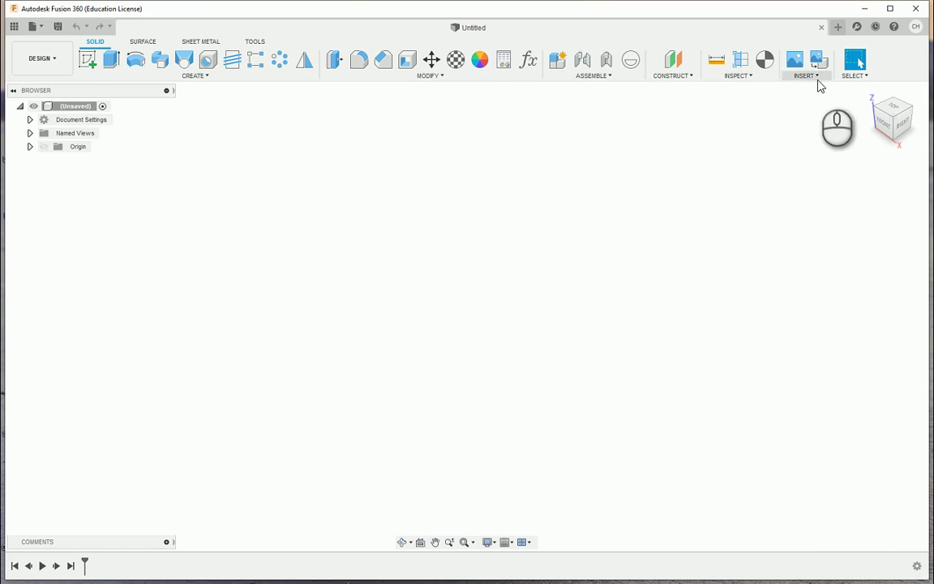
Step: Review the Inspect and Assemble command lists in the ribbon
{"action": "left_click", "coordinate": [740, 77]}
{"action": "mouse_move", "coordinate": [848, 75]}
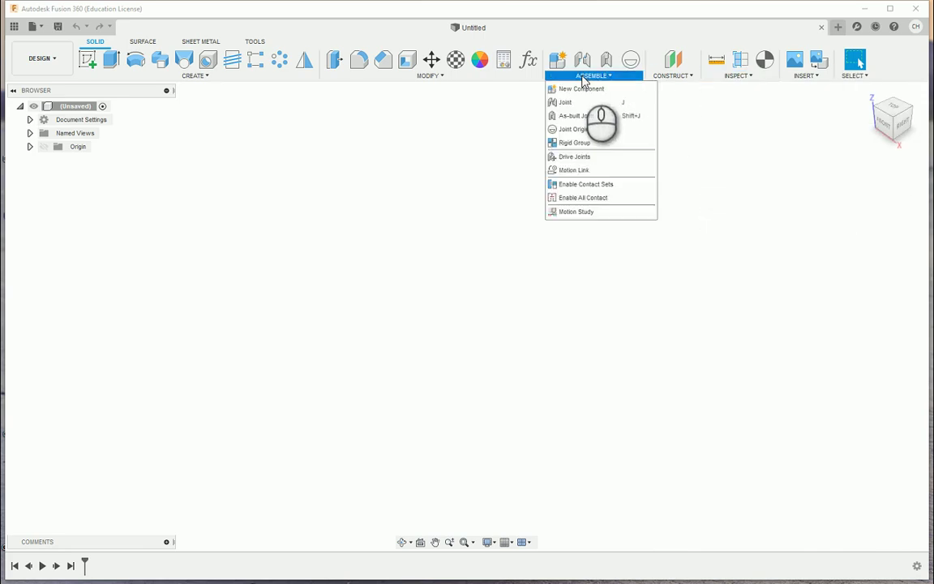
{"action": "left_click", "coordinate": [582, 78]}
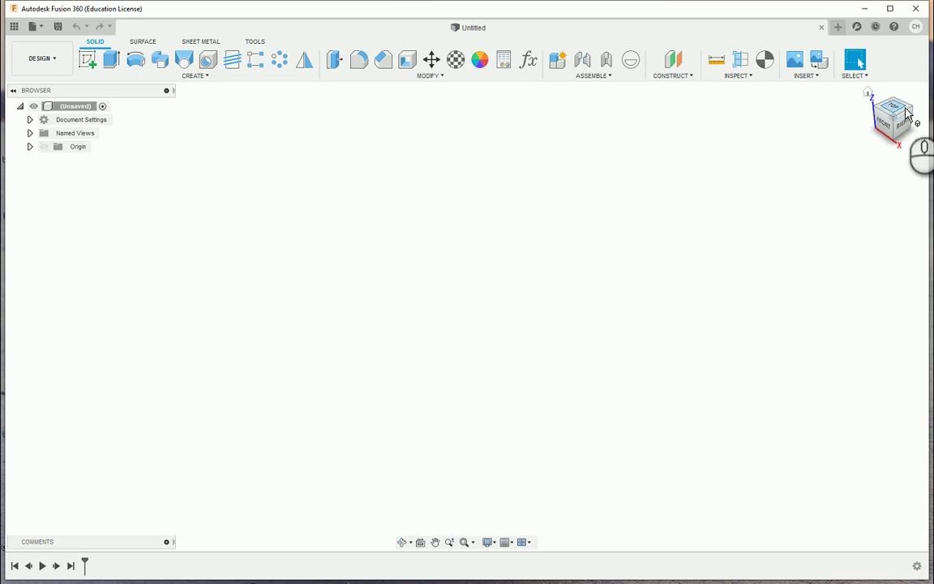
Step: Return the ViewCube to Home and review its view orientation options
{"action": "left_click", "coordinate": [868, 94]}
{"action": "left_click", "coordinate": [920, 144]}
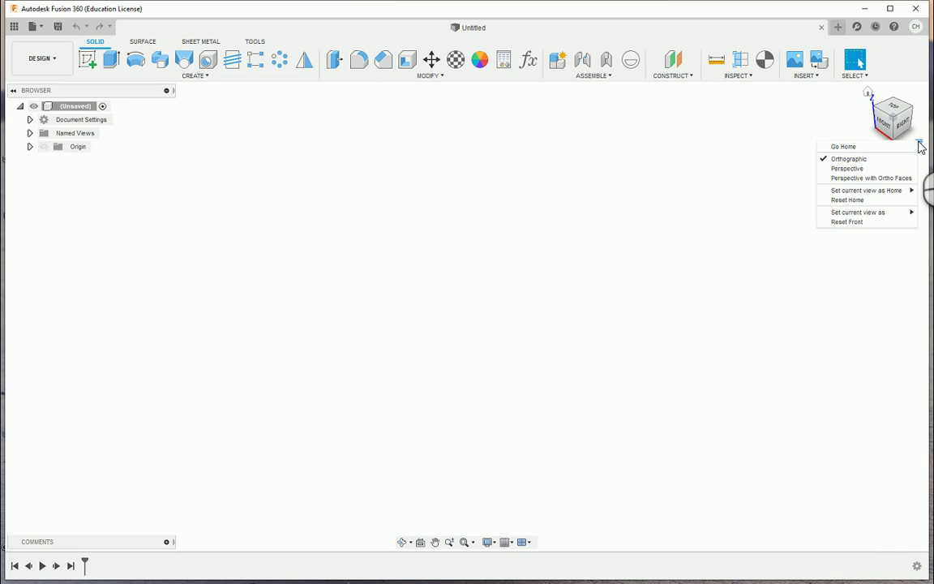
{"action": "left_click", "coordinate": [741, 149]}
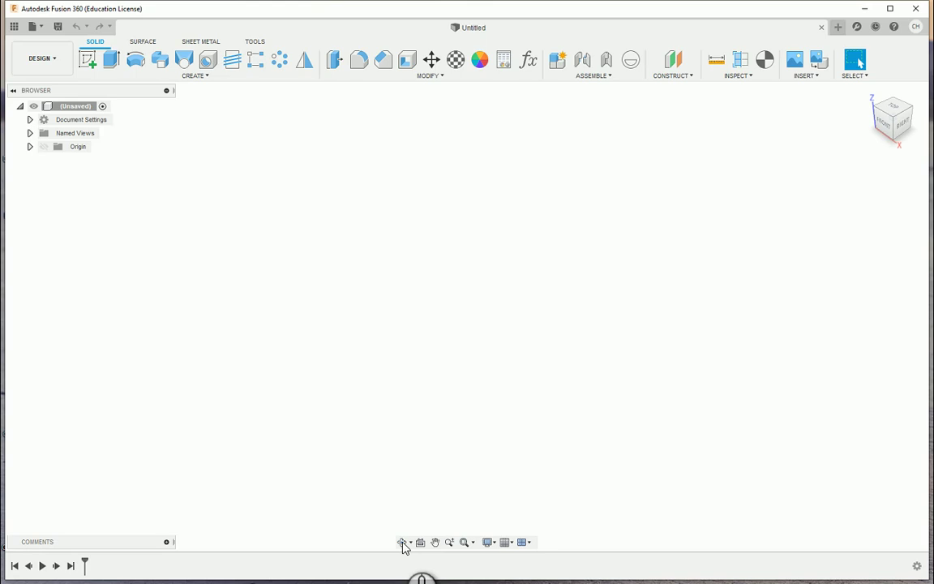
Step: Try Orbit and Pan, cancel the marking menu, then open Zoom and Display Settings
{"action": "left_click", "coordinate": [352, 511]}
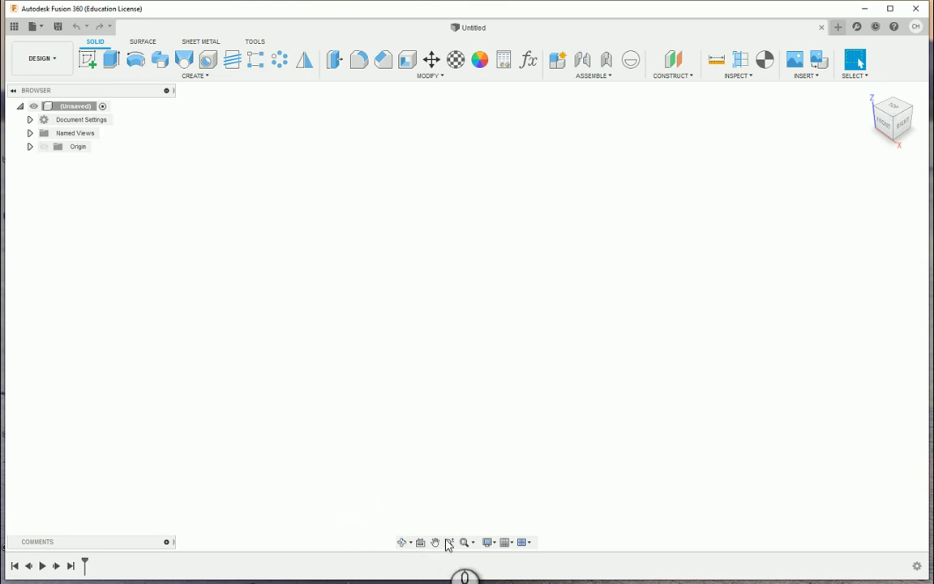
{"action": "left_click", "coordinate": [402, 543]}
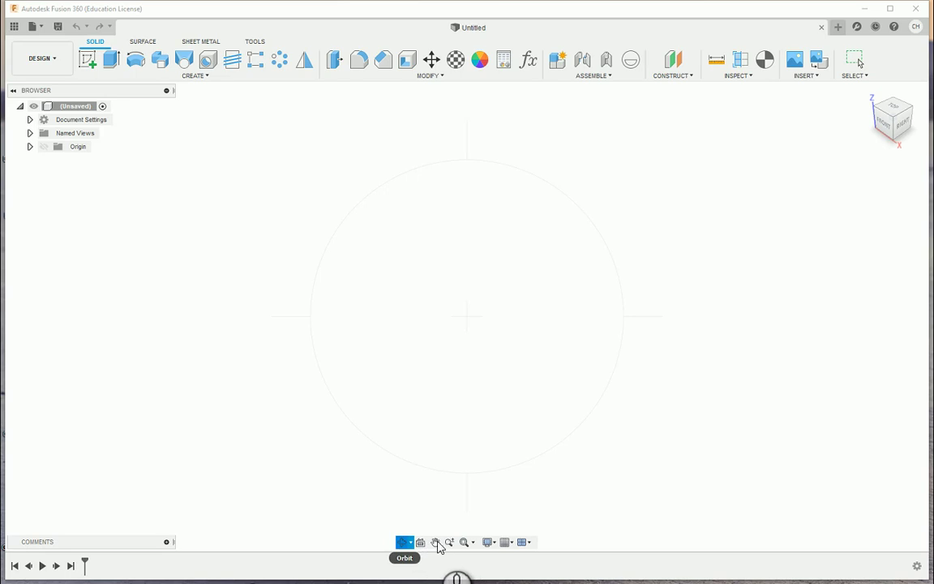
{"action": "left_click", "coordinate": [434, 542]}
{"action": "left_click_drag", "start_coordinate": [464, 377], "coordinate": [434, 521]}
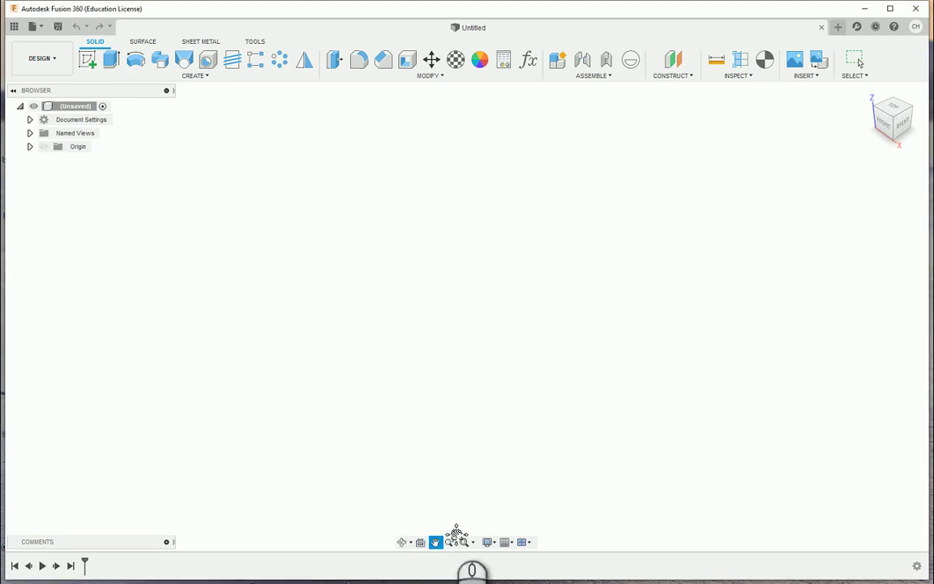
{"action": "right_click", "coordinate": [454, 399]}
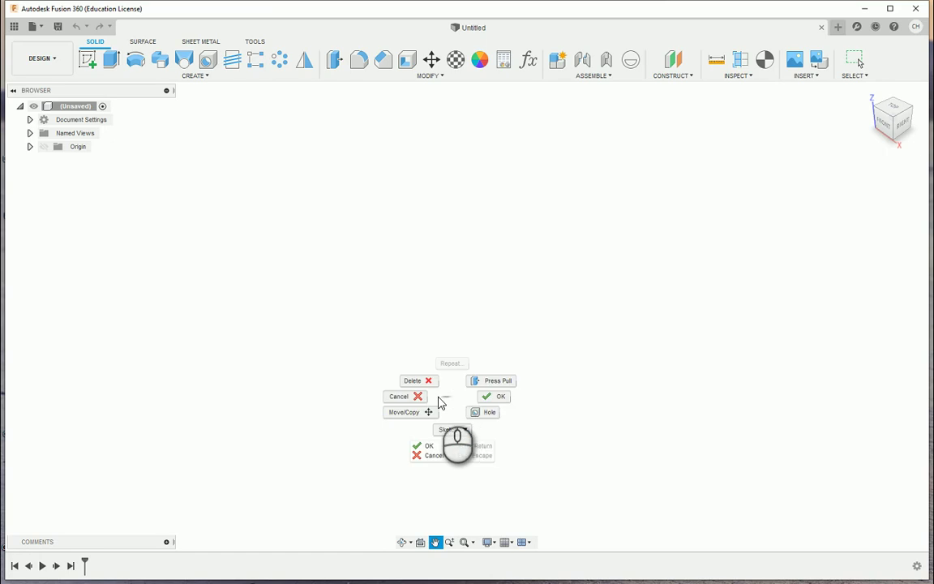
{"action": "left_click", "coordinate": [418, 398]}
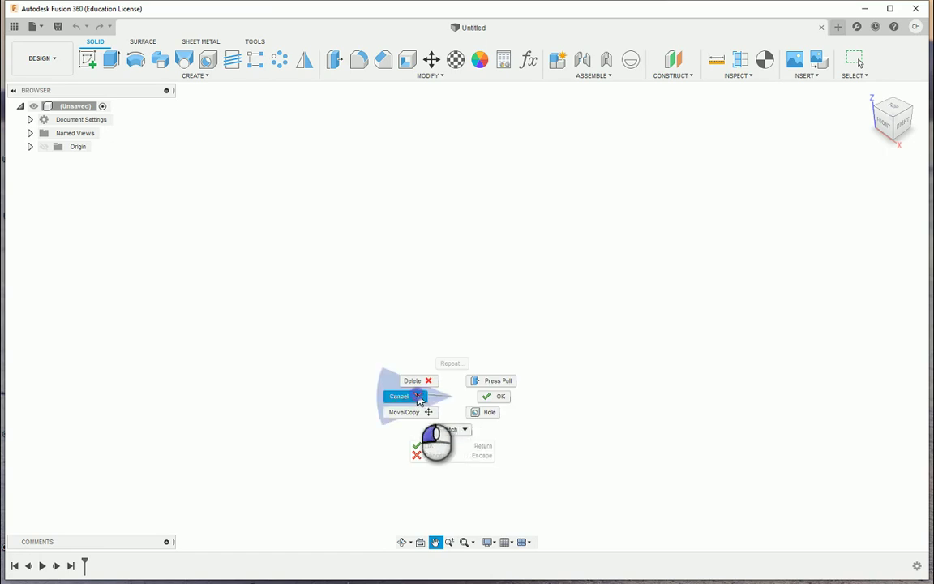
{"action": "left_click", "coordinate": [473, 543]}
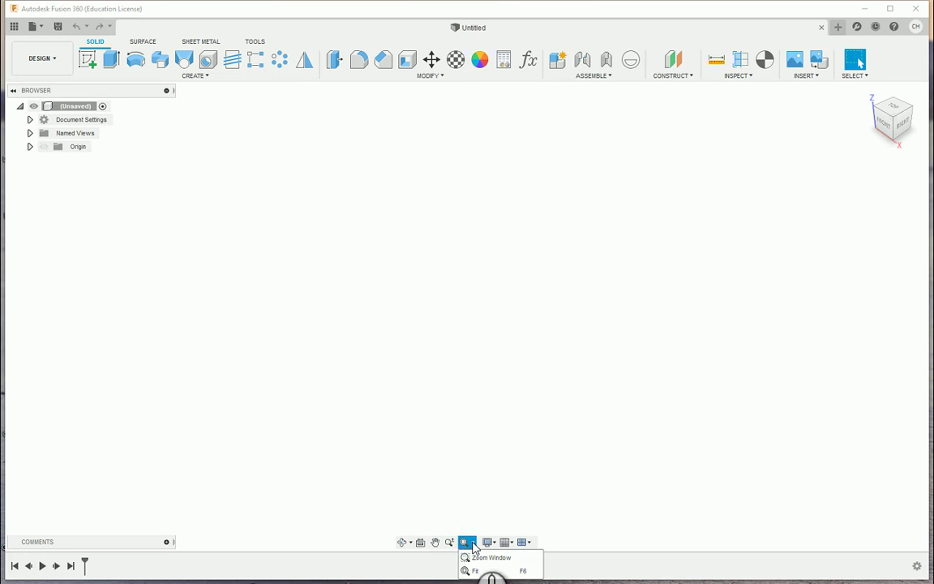
{"action": "left_click", "coordinate": [490, 545]}
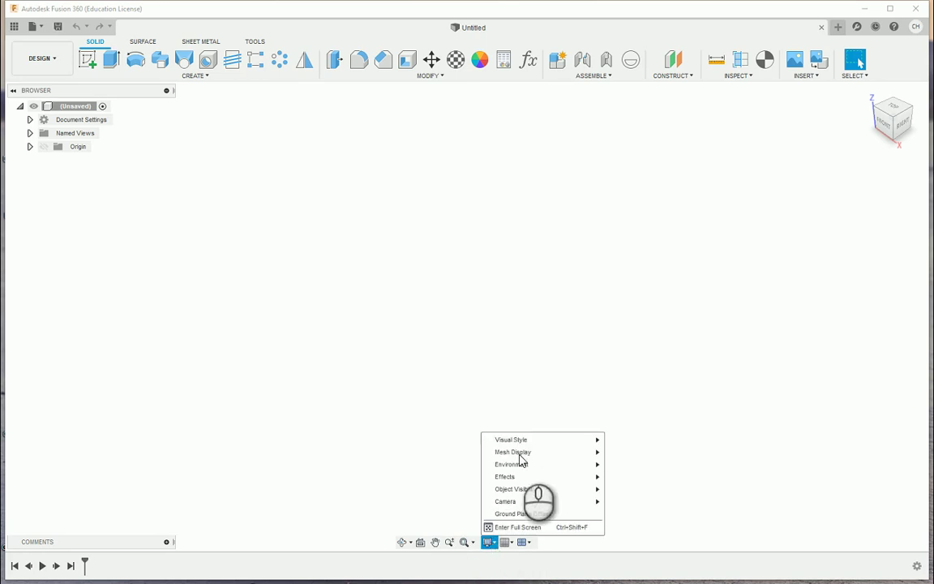
Step: Review the Grid and Snaps and Viewports menus, then click the canvas to dismiss them
{"action": "left_click", "coordinate": [506, 546]}
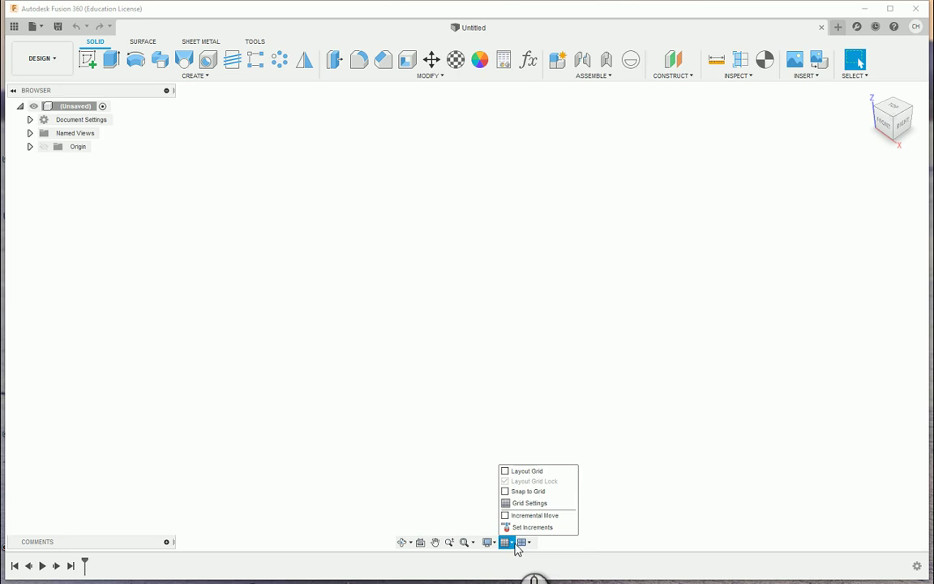
{"action": "left_click", "coordinate": [524, 543]}
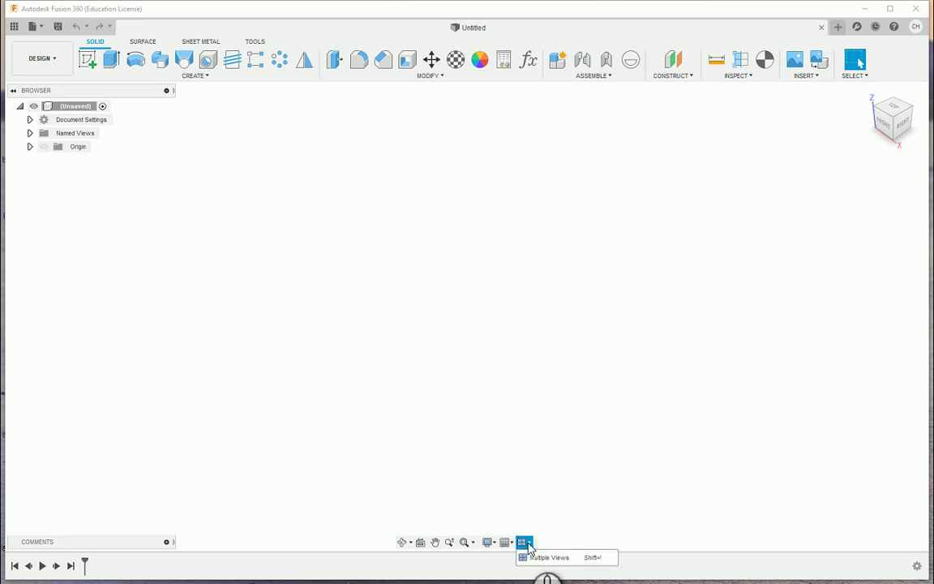
{"action": "left_click", "coordinate": [555, 464]}
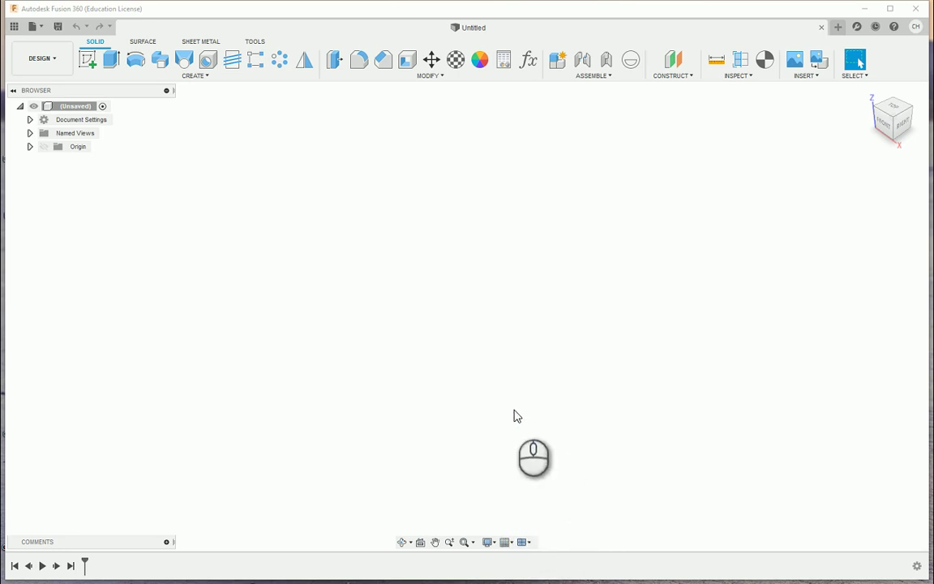